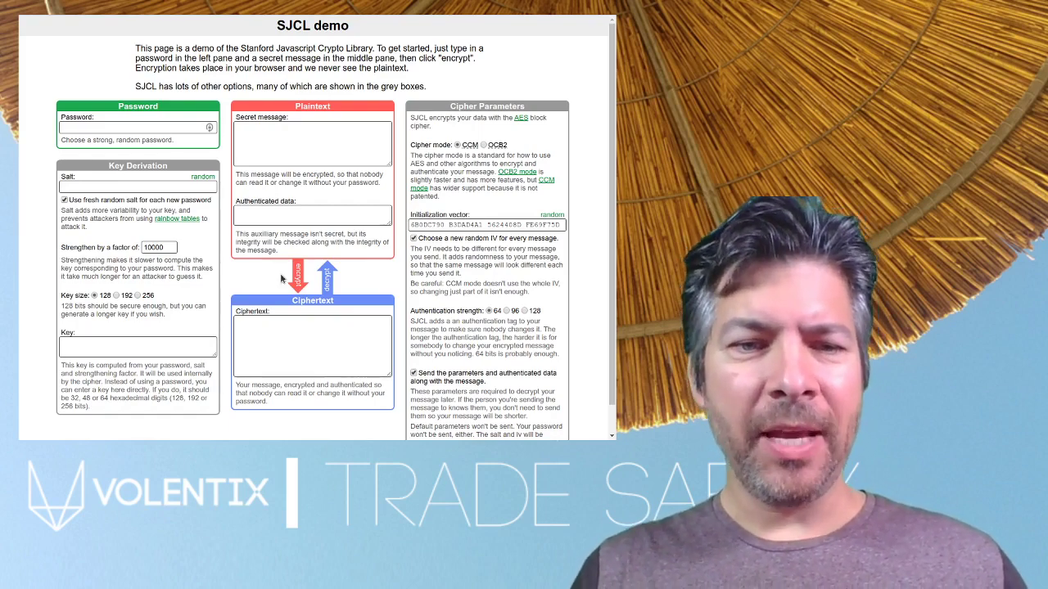
# Paste the encrypted config blob into the Ciphertext box and begin entering the password
pyautogui.click(301, 342)
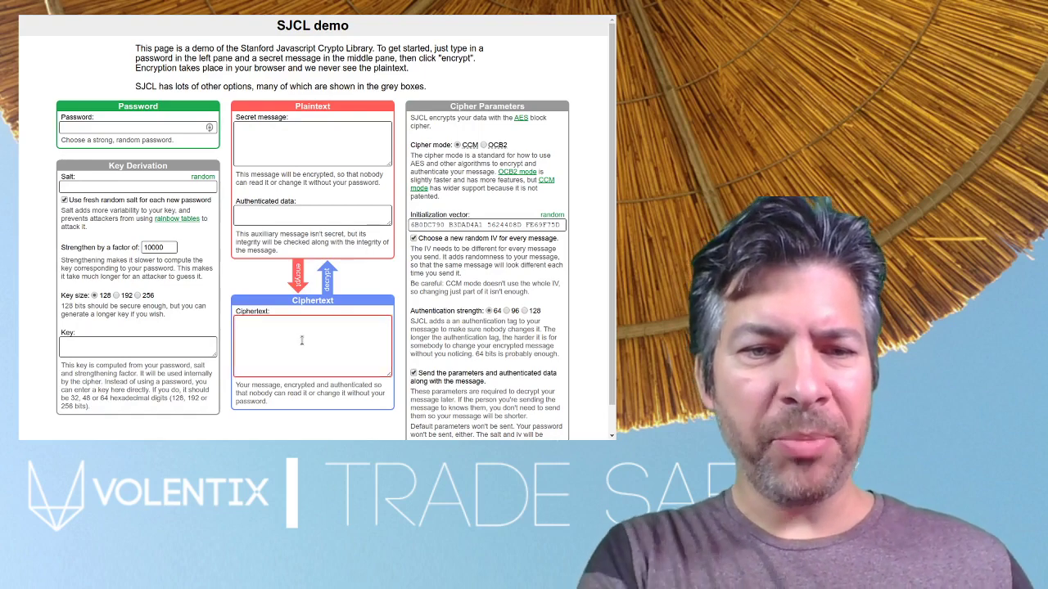
pyautogui.hotkey('ctrl', 'v')
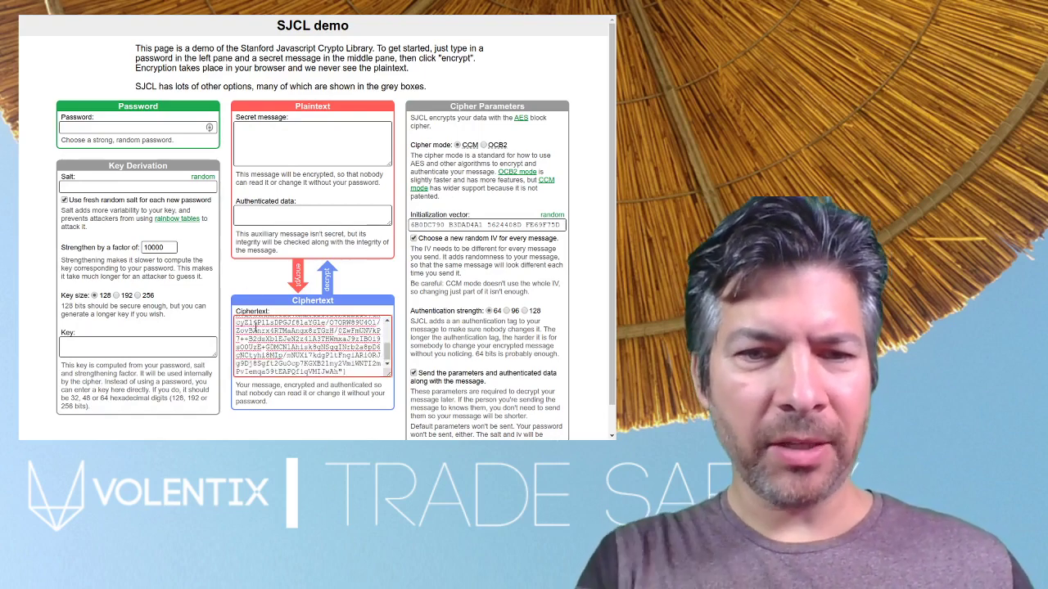
pyautogui.click(100, 129)
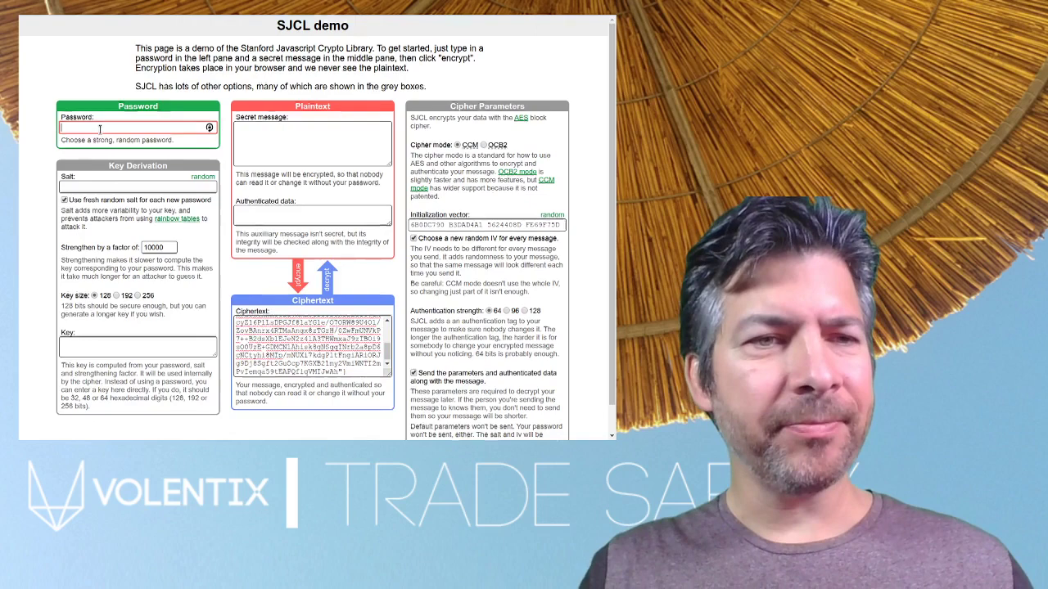
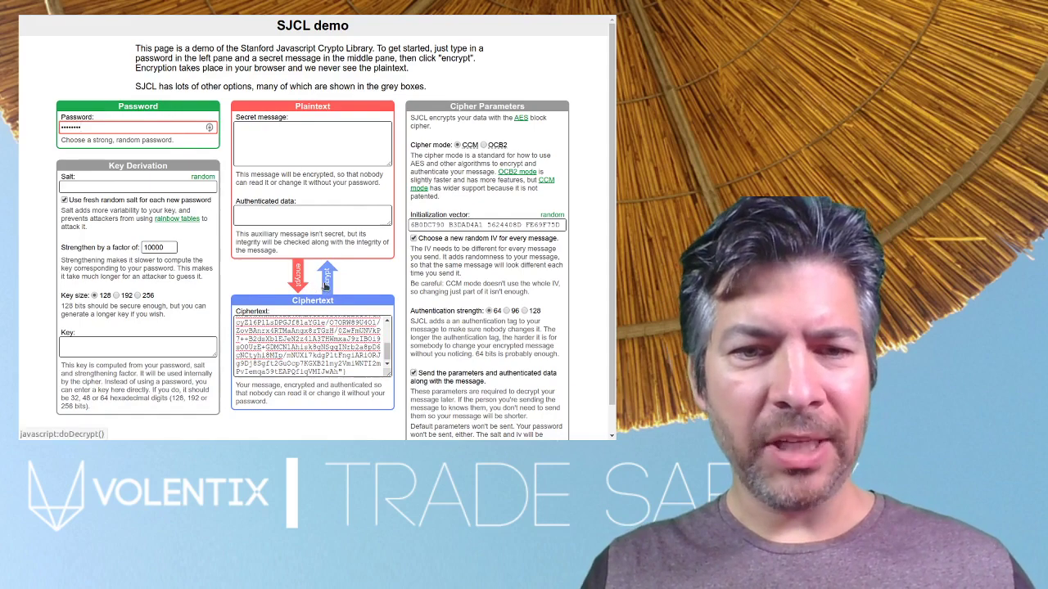
# Decrypt the blob into the config JSON and locate the privateKeyEncrypted entry
pyautogui.click(328, 282)
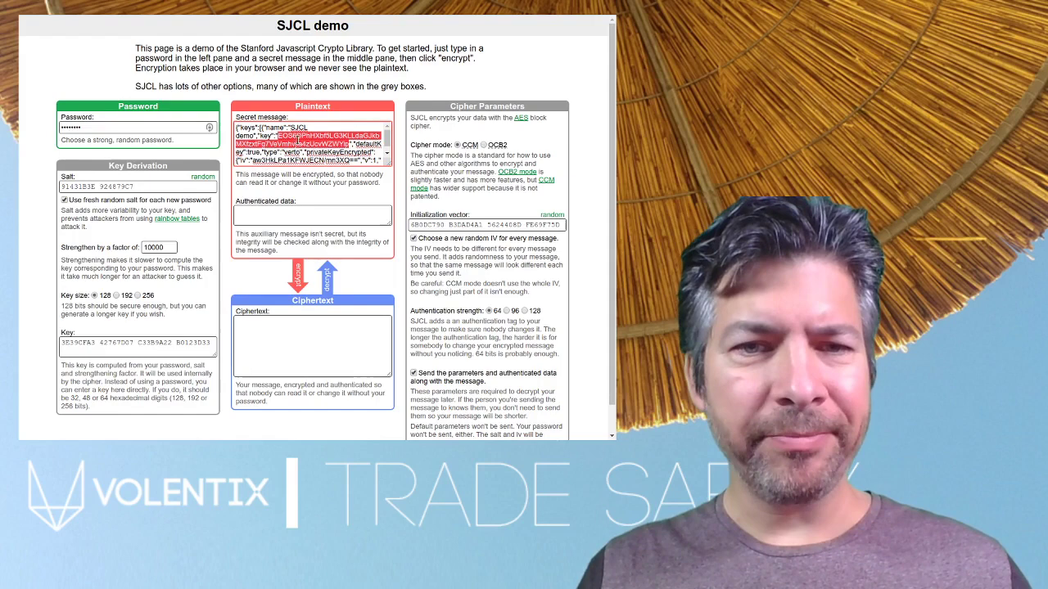
pyautogui.scroll(-1, 254, 161)
pyautogui.scroll(-1, 277, 161)
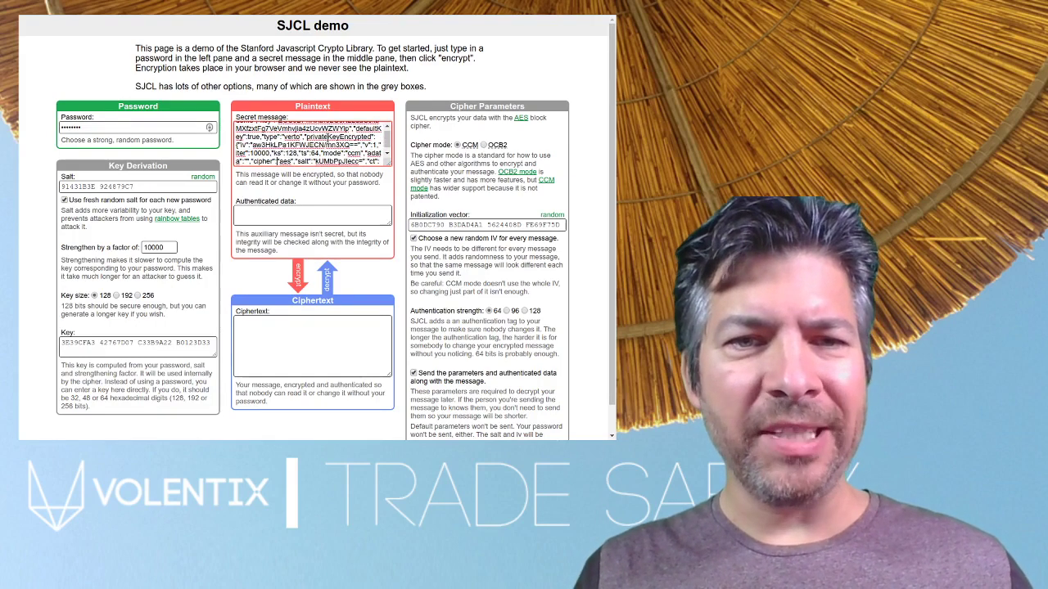
pyautogui.doubleClick(328, 137)
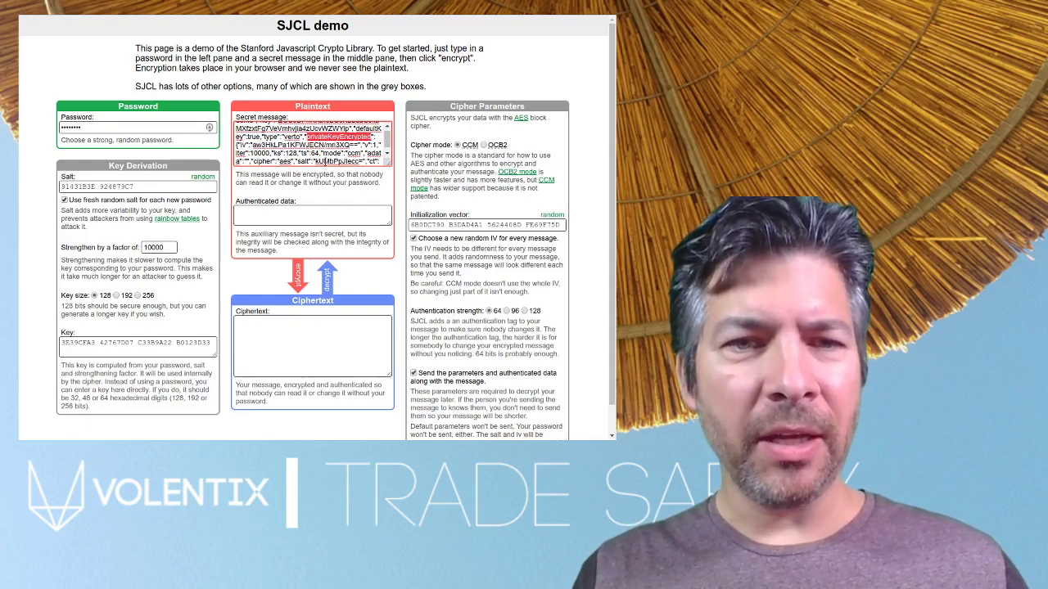
pyautogui.click(306, 149)
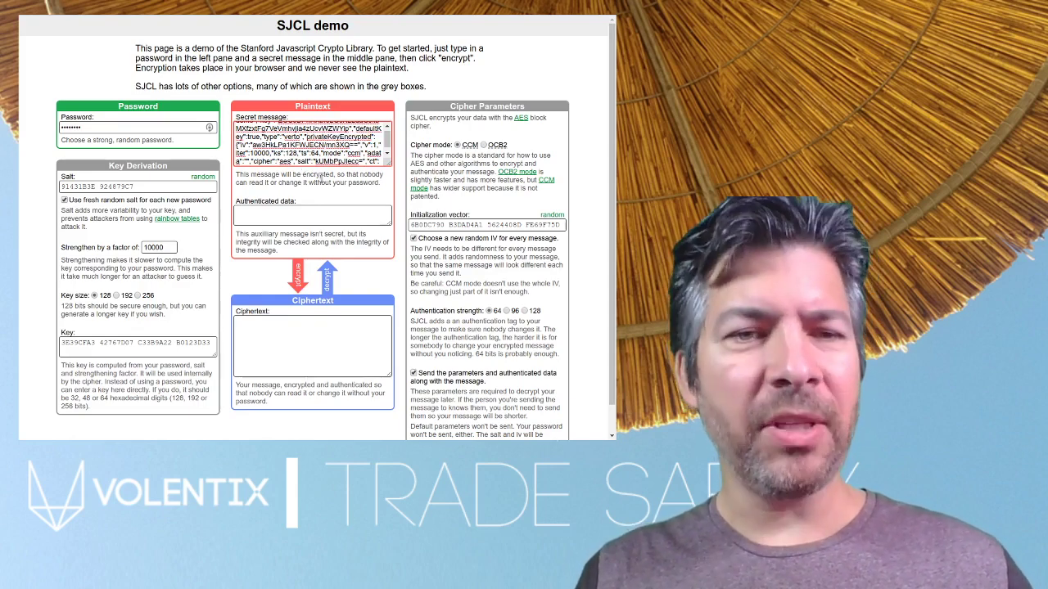
# Select the privateKeyEncrypted JSON object and paste it into the Ciphertext box
pyautogui.moveTo(321, 178); pyautogui.dragTo(322, 178)
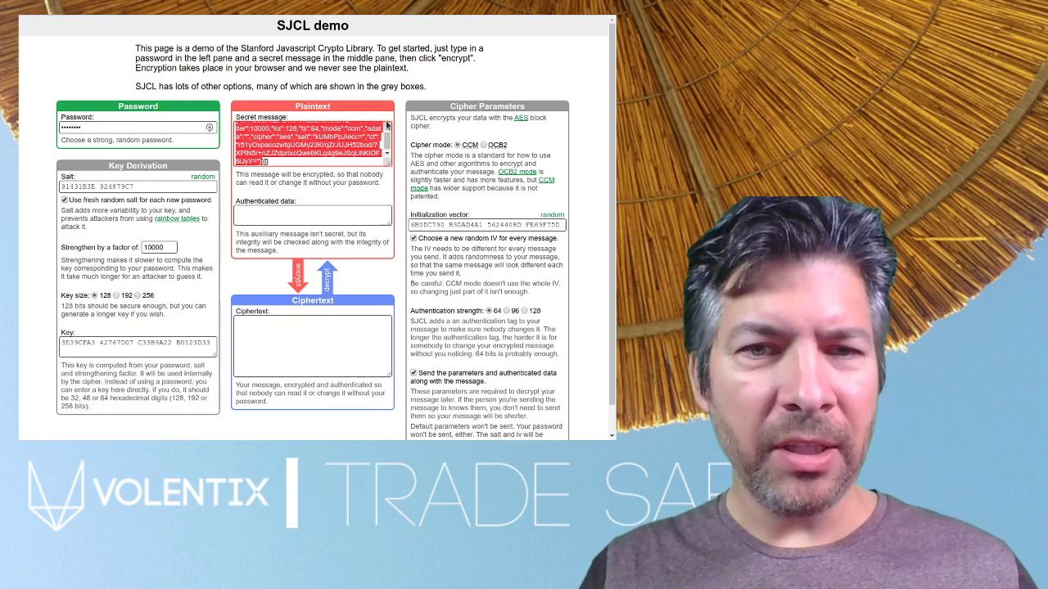
pyautogui.click(386, 127)
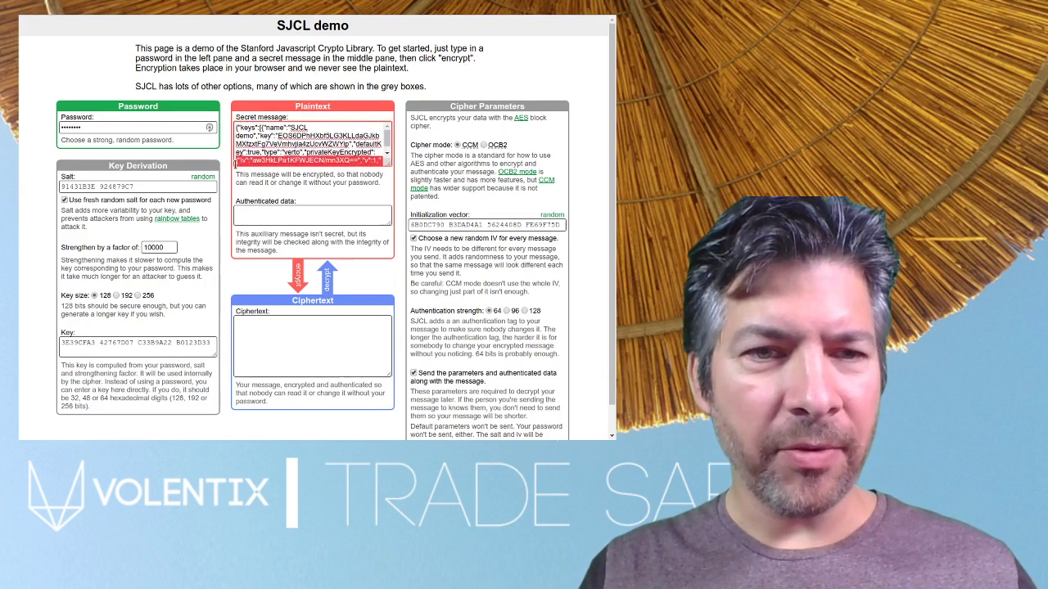
pyautogui.moveTo(386, 156); pyautogui.dragTo(270, 162)
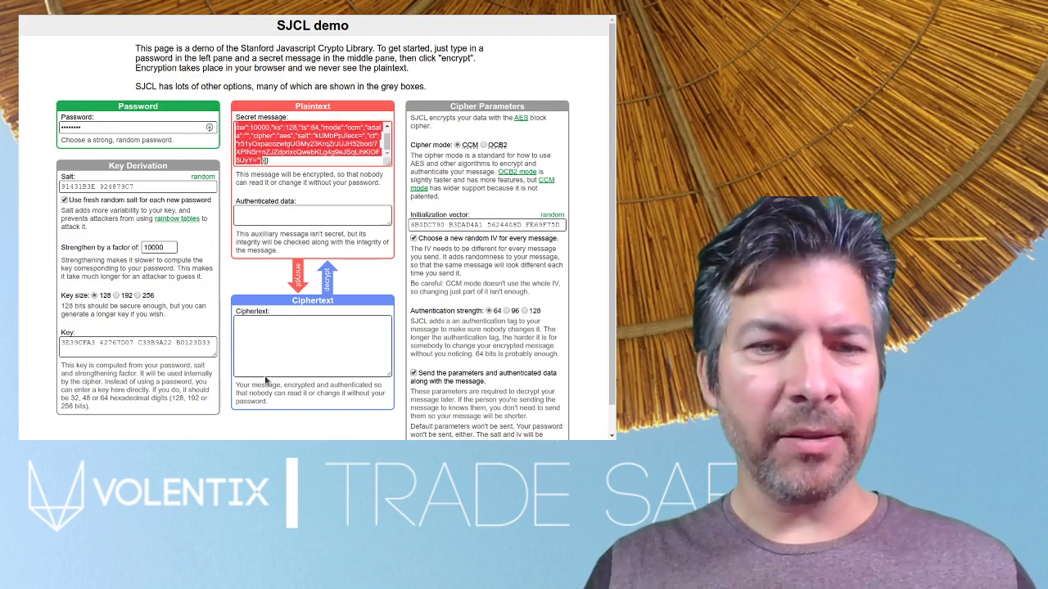
pyautogui.click(271, 347)
pyautogui.hotkey('ctrl', 'v')
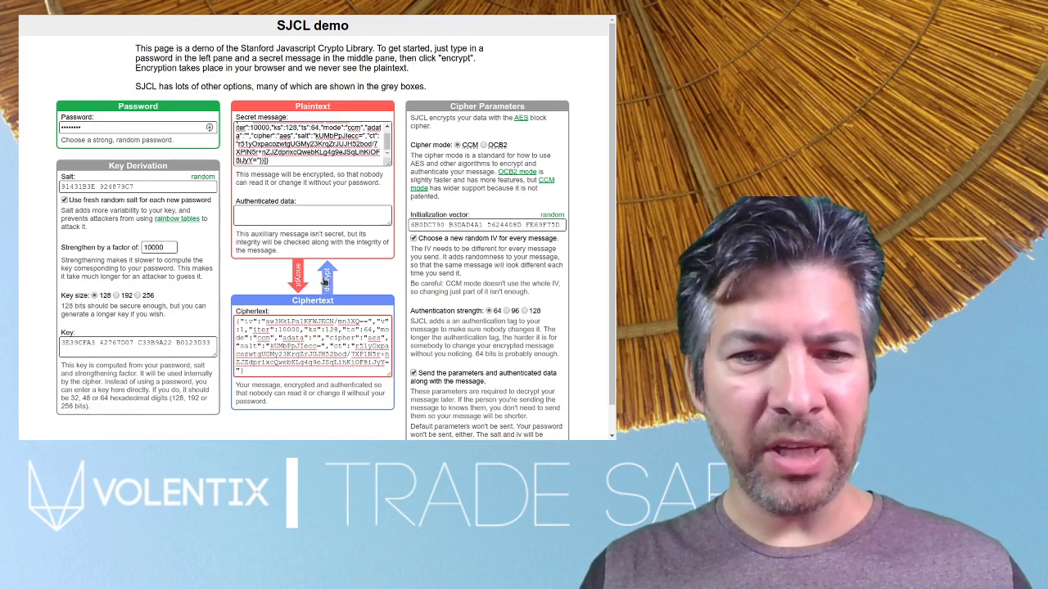
# Decrypt the private key blob and select the resulting key string in Secret message
pyautogui.click(326, 280)
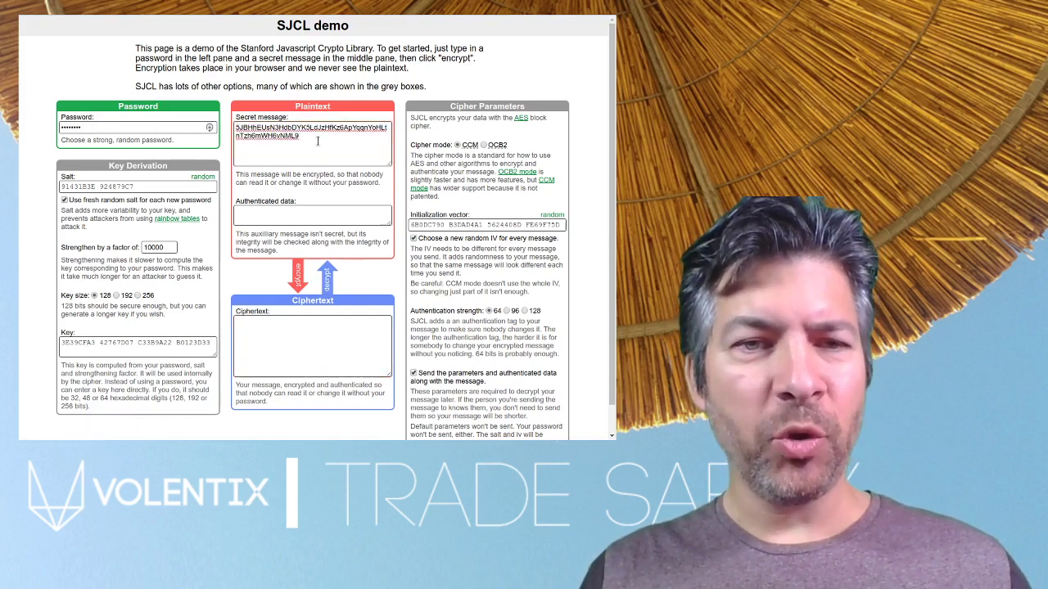
pyautogui.moveTo(318, 141); pyautogui.dragTo(230, 123)
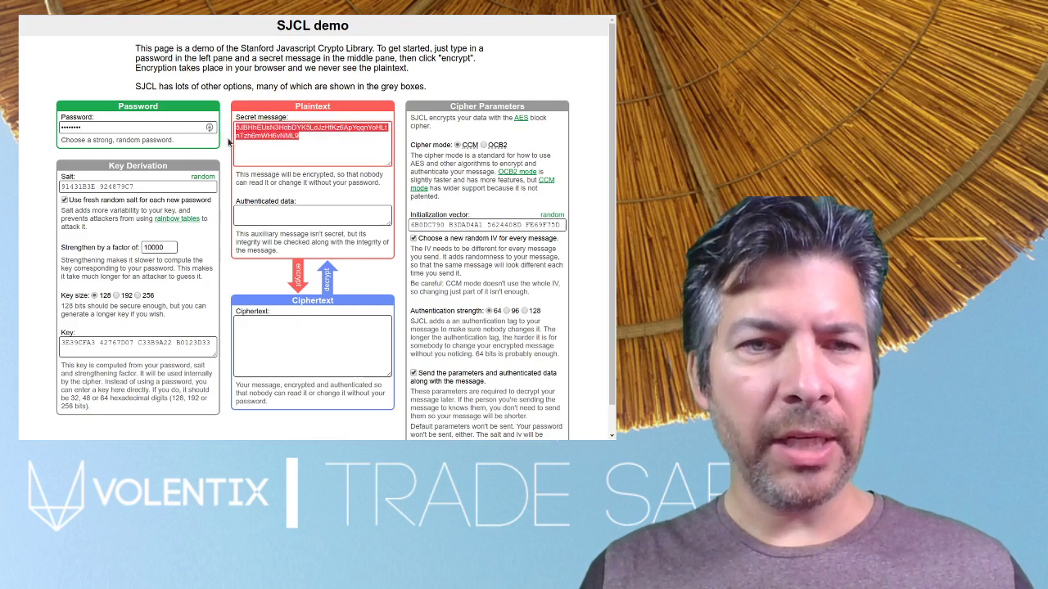